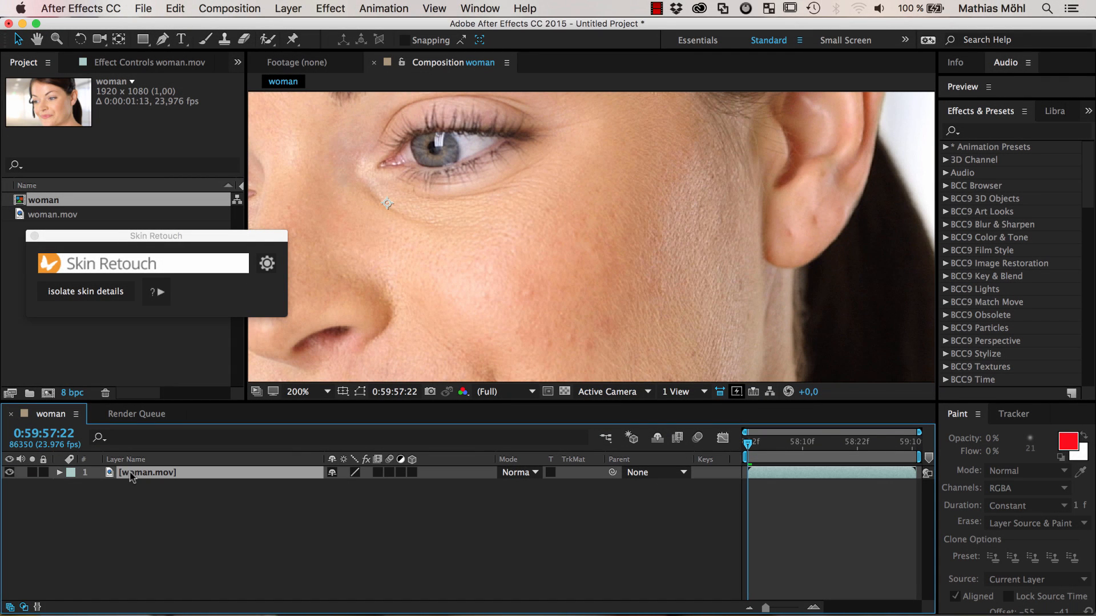
# - Isolate skin details into woman.mov details and soft layers, soloing each to inspect it
pyautogui.click(86, 291)
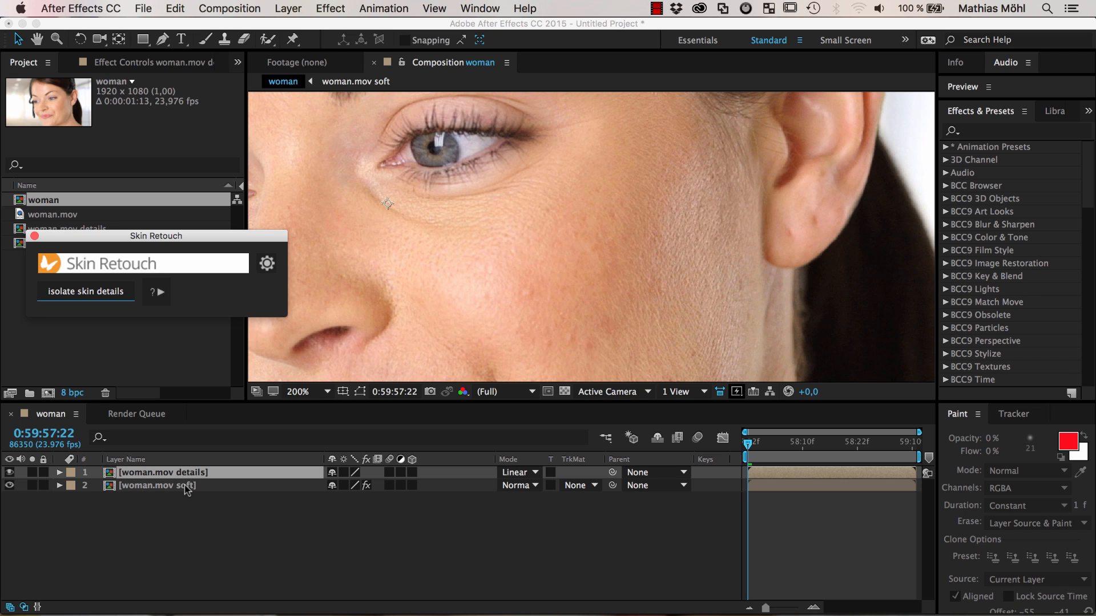
pyautogui.click(162, 487)
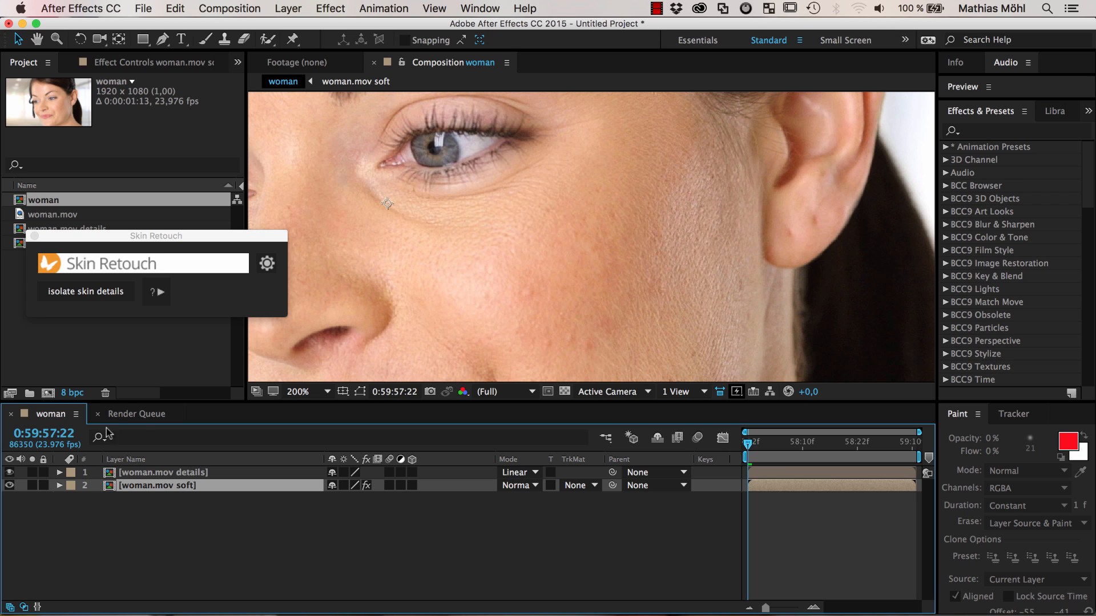
pyautogui.click(34, 472)
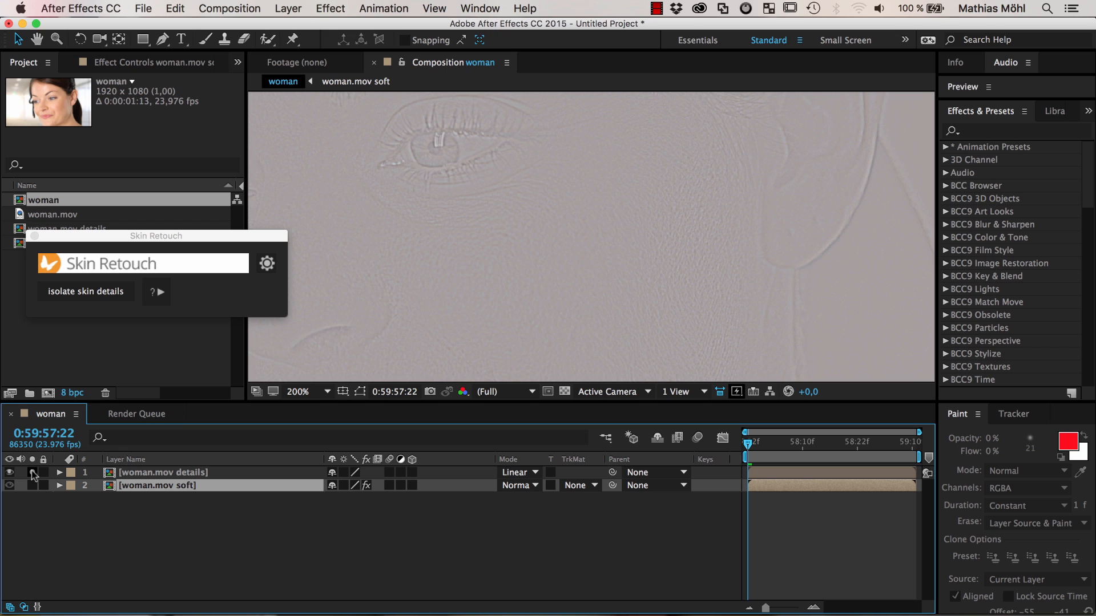
pyautogui.click(34, 472)
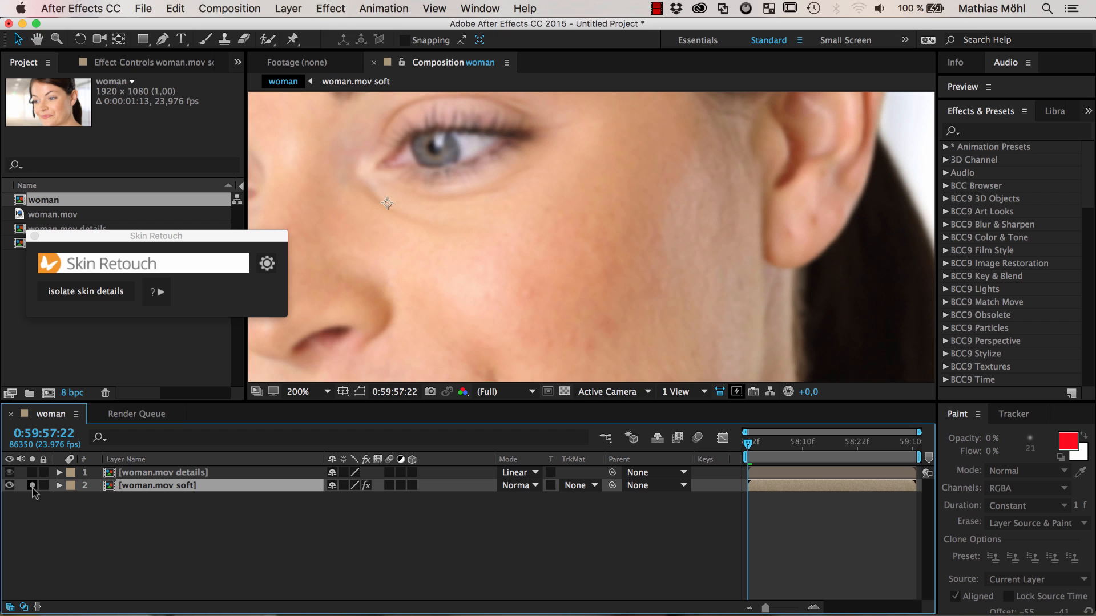
pyautogui.click(33, 487)
# - Apply Fast Blur to the woman.mov soft layer with Blurriness 27
pyautogui.doubleClick(159, 486)
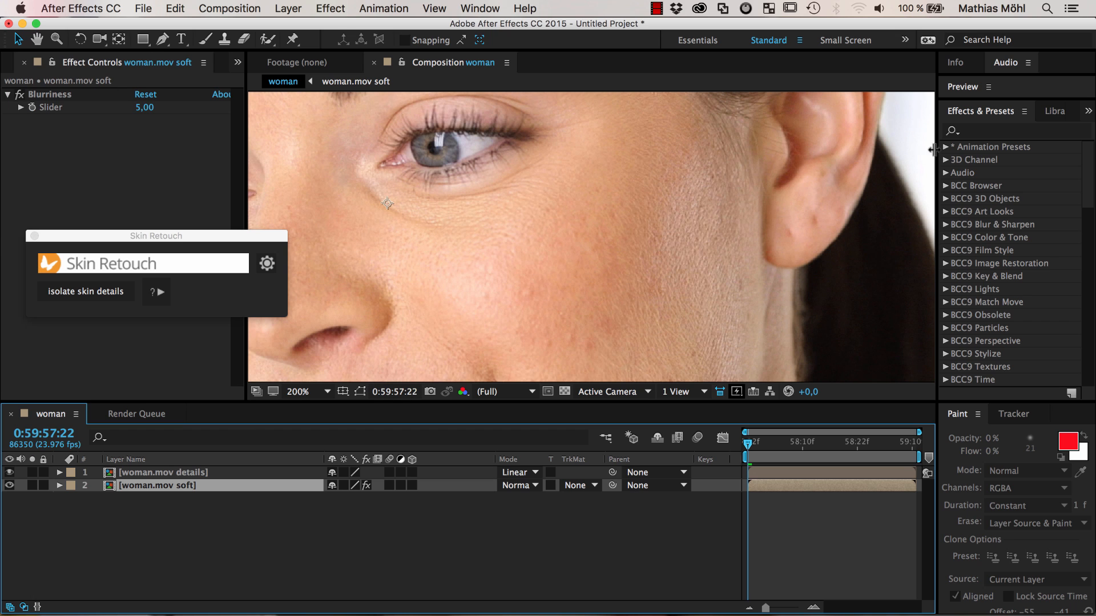
pyautogui.click(1011, 131)
pyautogui.write('fast bl')
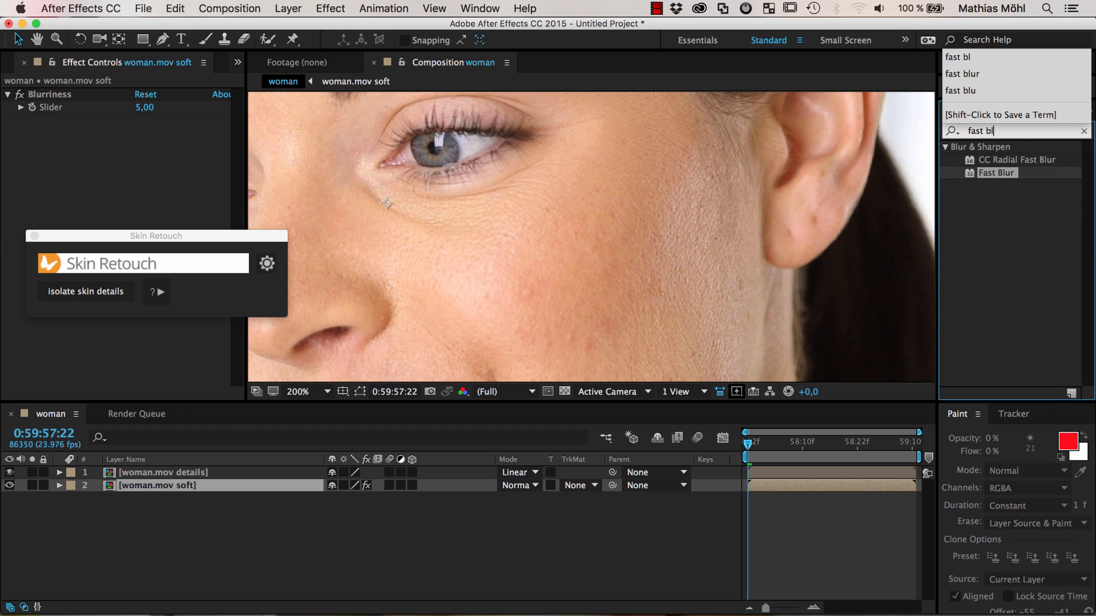
pyautogui.moveTo(996, 172); pyautogui.dragTo(206, 488)
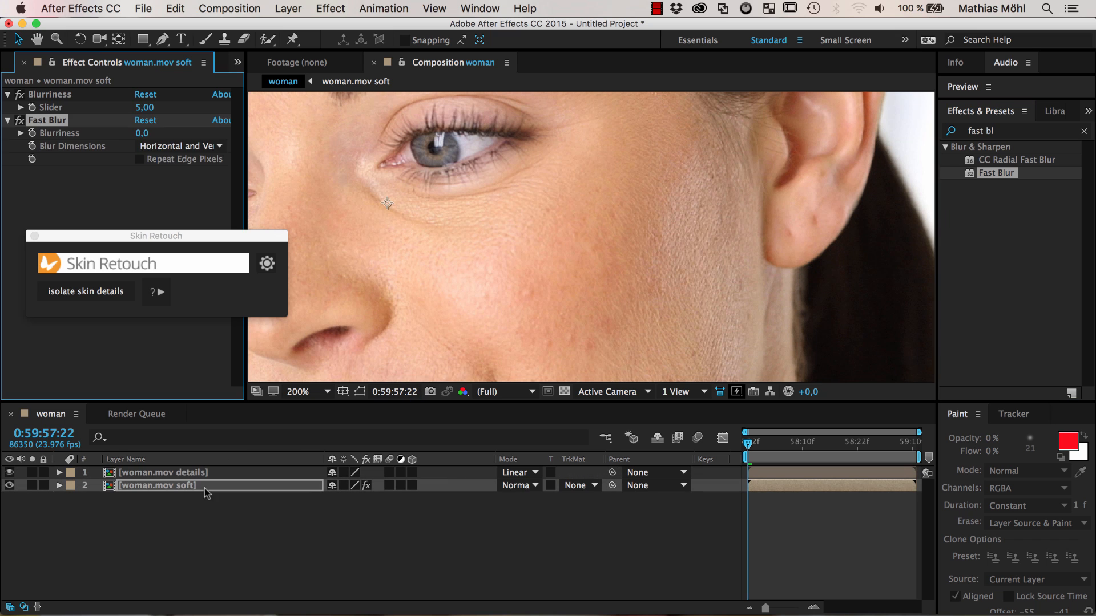
pyautogui.moveTo(142, 134)
pyautogui.mouseDown()
pyautogui.moveTo(173, 134)
pyautogui.moveTo(163, 134)
pyautogui.mouseUp()
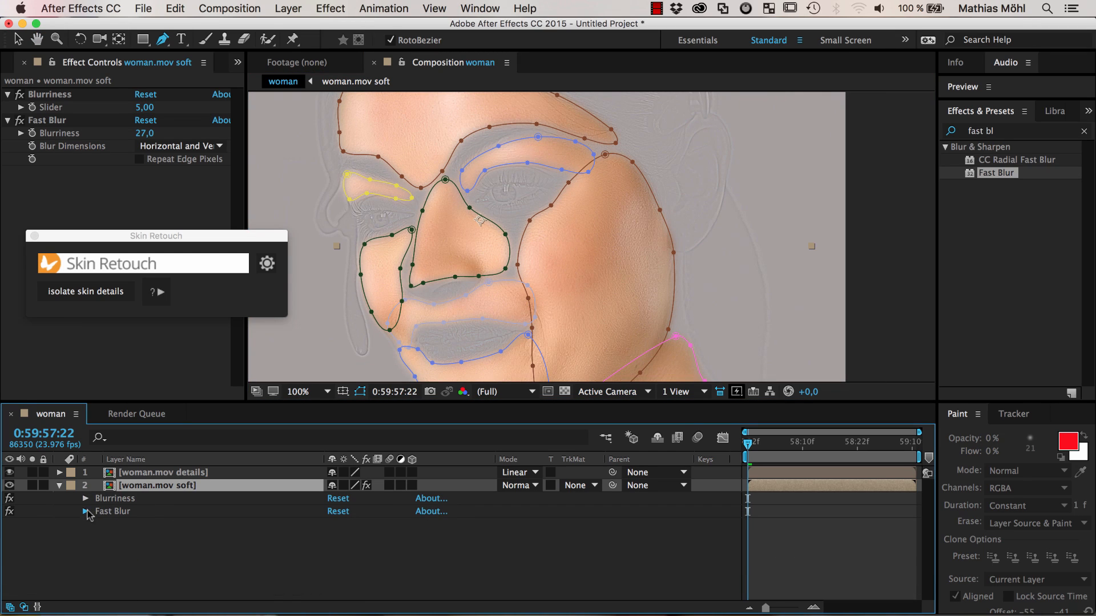
# - Reference every face mask in Fast Blur's Compositing Options and feather all masks 35 pixels
pyautogui.click(333, 565)
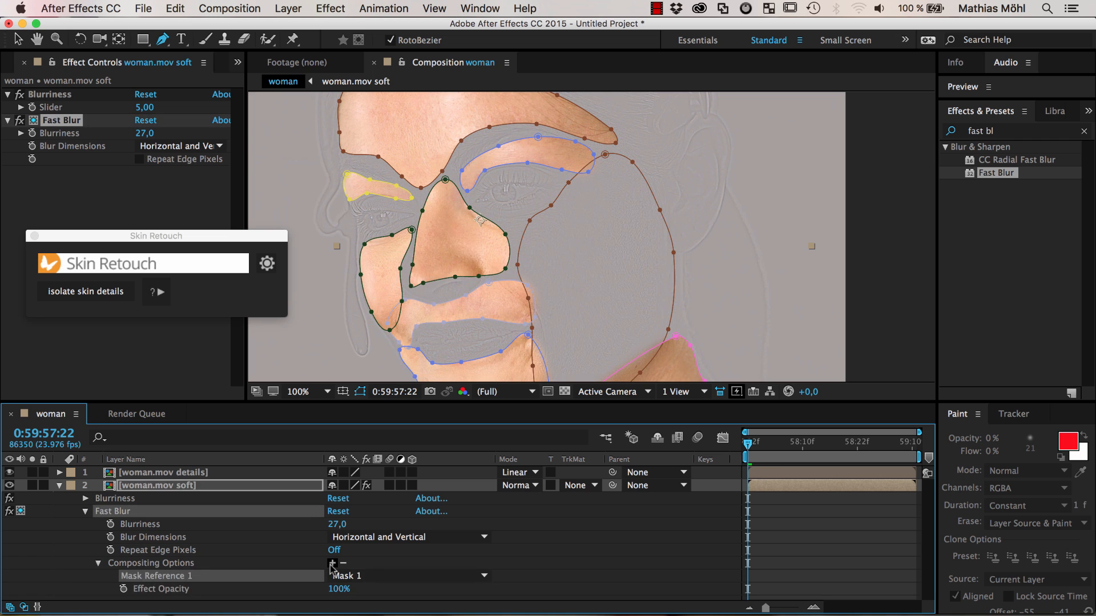
pyautogui.click(333, 539)
pyautogui.click(332, 518)
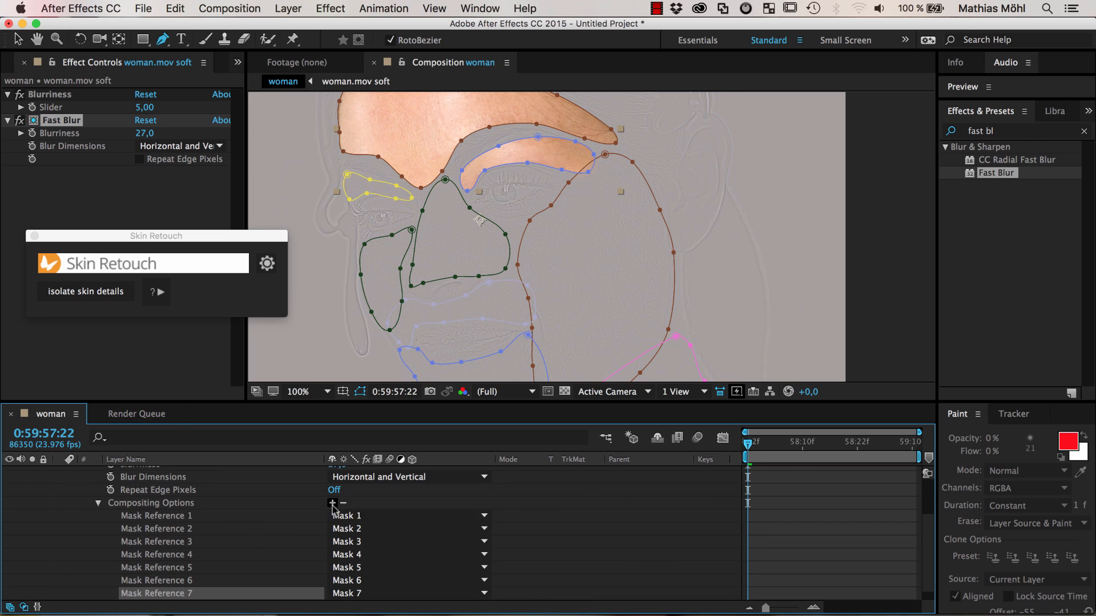
pyautogui.click(360, 391)
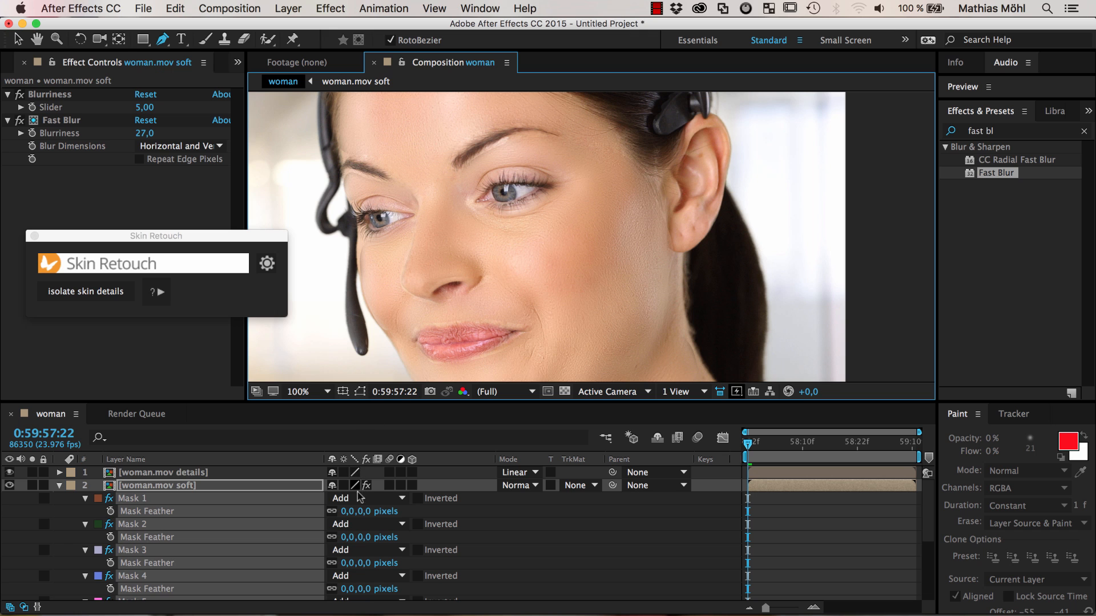
pyautogui.moveTo(346, 511); pyautogui.dragTo(372, 512)
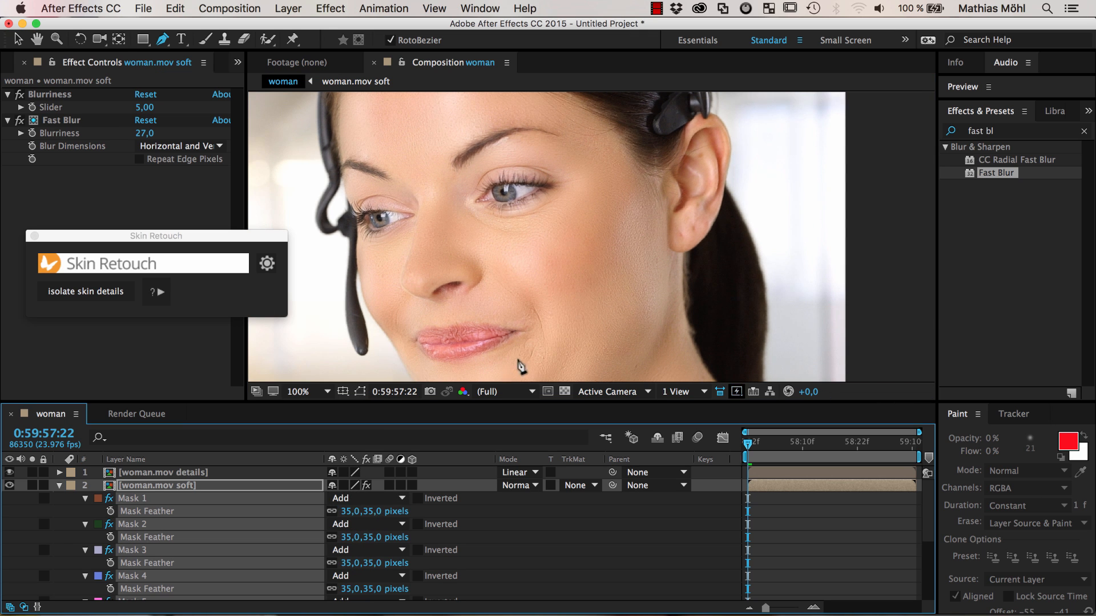
pyautogui.scroll(2, 531, 172)
# - Zoom to the cheek and open the details layer in the Layer panel with Clone Stamp active
pyautogui.moveTo(531, 137); pyautogui.dragTo(399, 274)
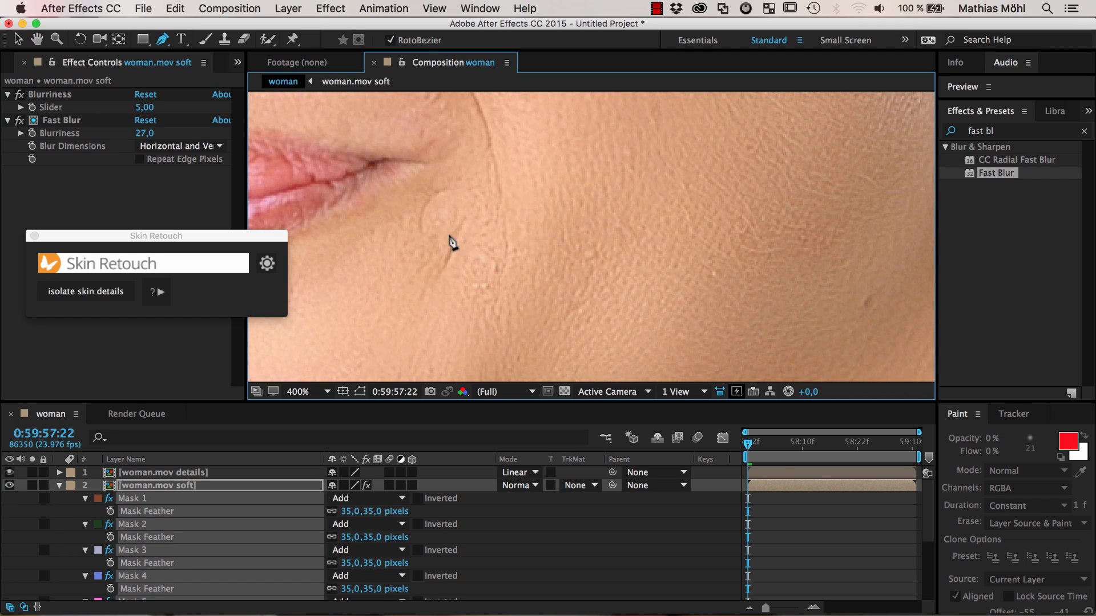
pyautogui.click(33, 473)
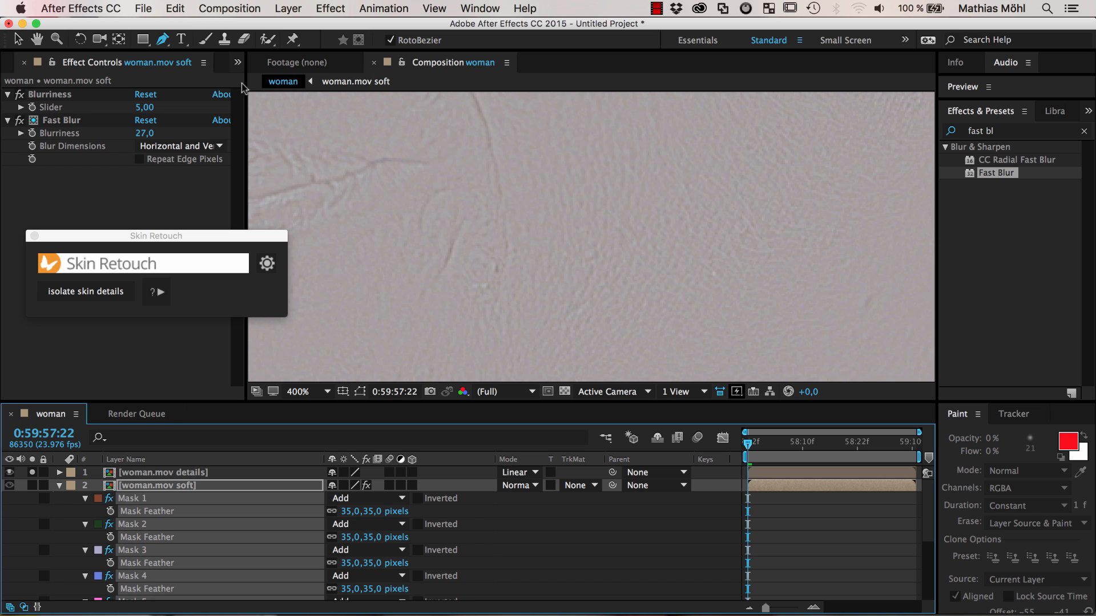
pyautogui.click(225, 40)
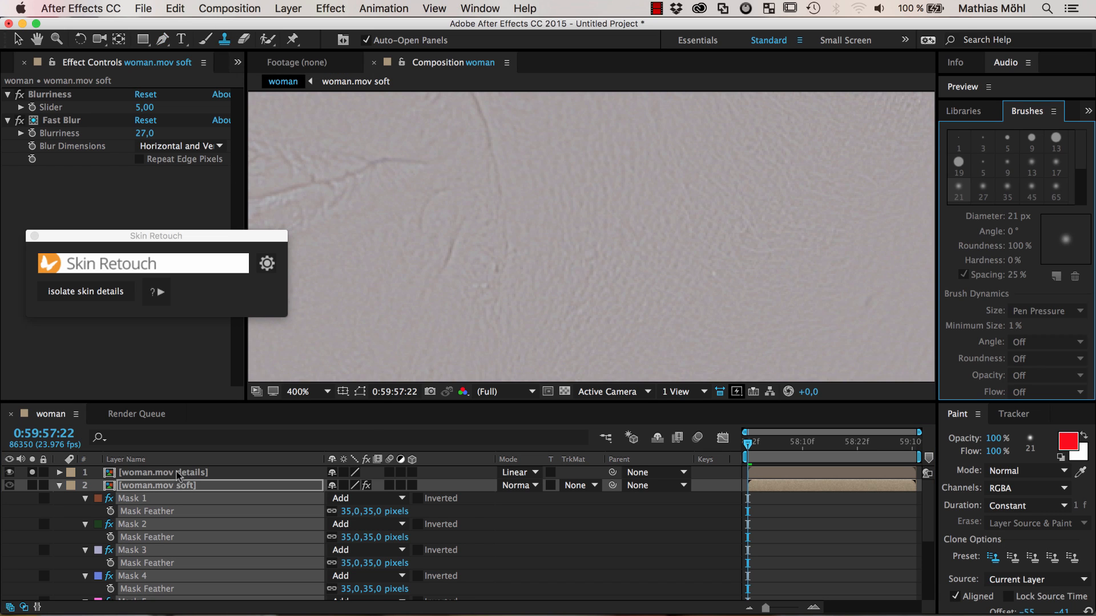
pyautogui.rightClick(180, 472)
pyautogui.click(214, 383)
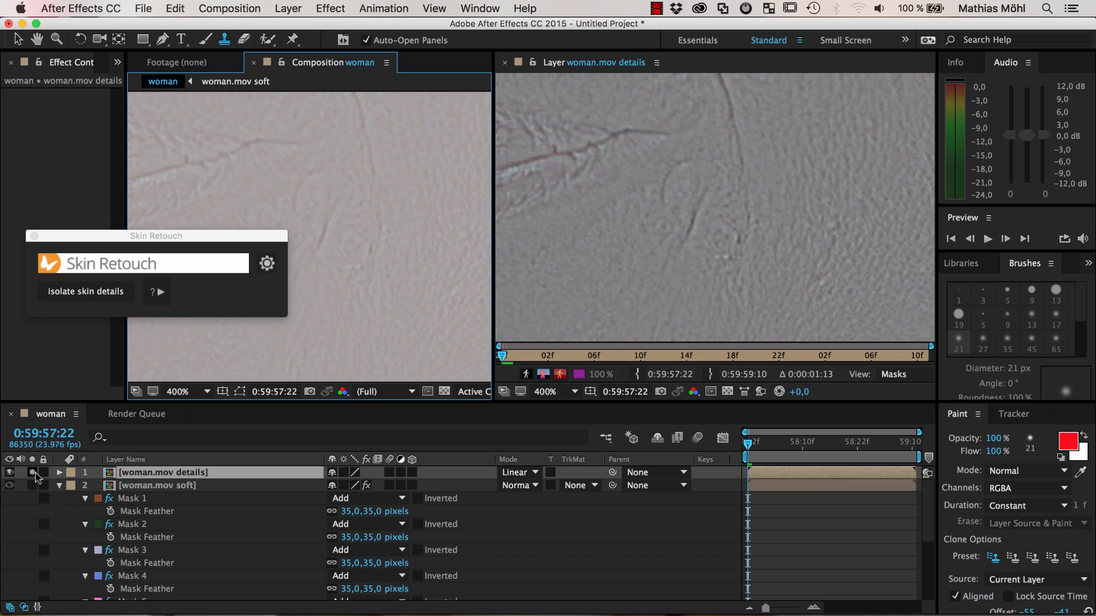
pyautogui.click(34, 474)
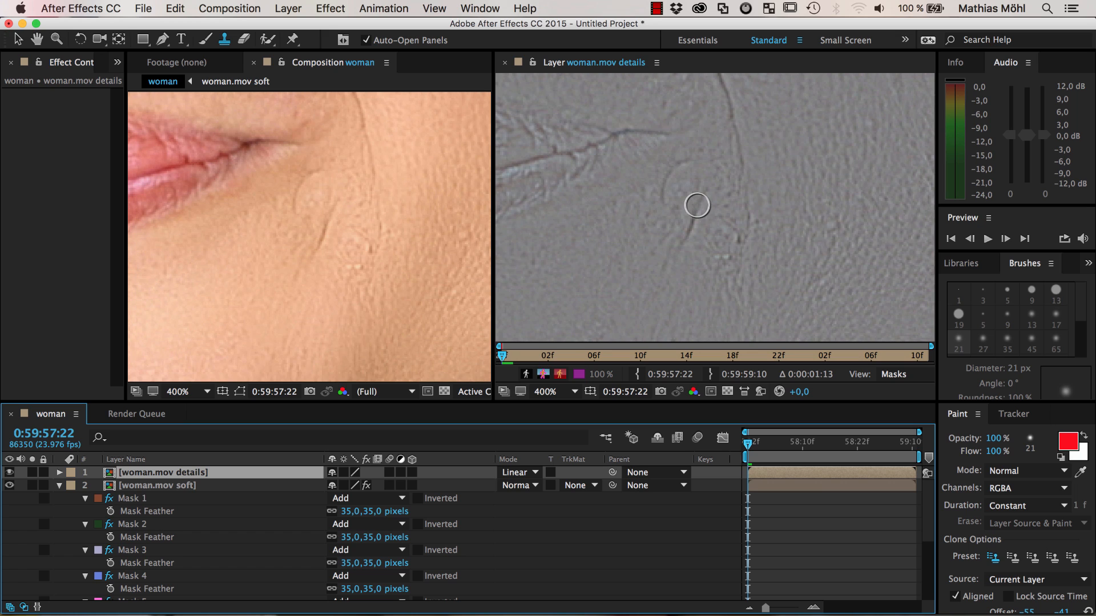
# - Clone clean skin over the curved wrinkle beside the mouth corner
pyautogui.keyDown('alt'); pyautogui.click(836, 247); pyautogui.keyUp('alt')
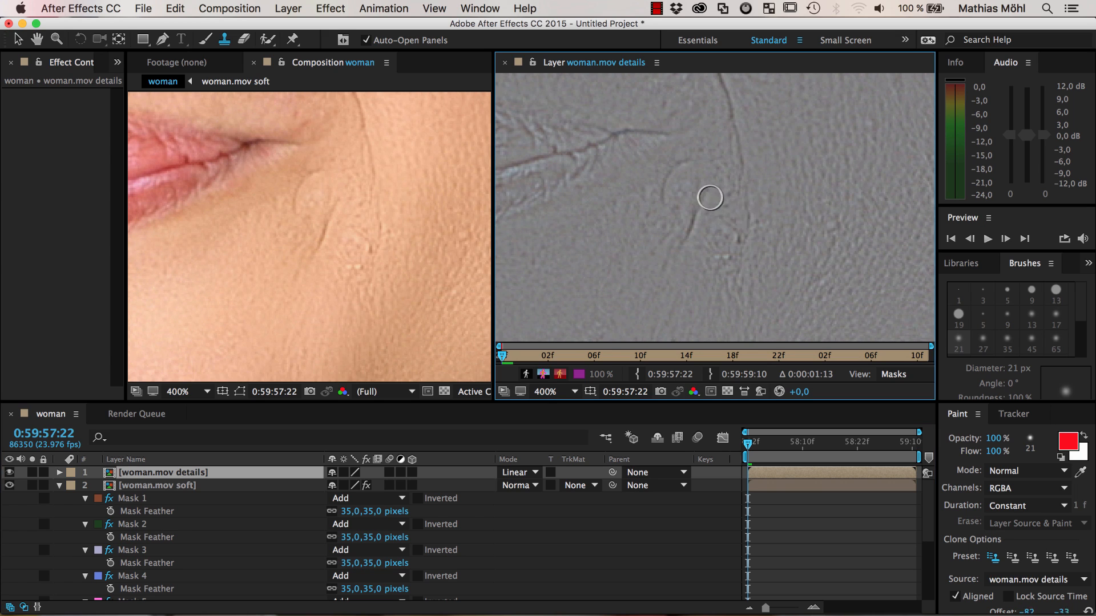
pyautogui.moveTo(707, 190); pyautogui.dragTo(669, 262)
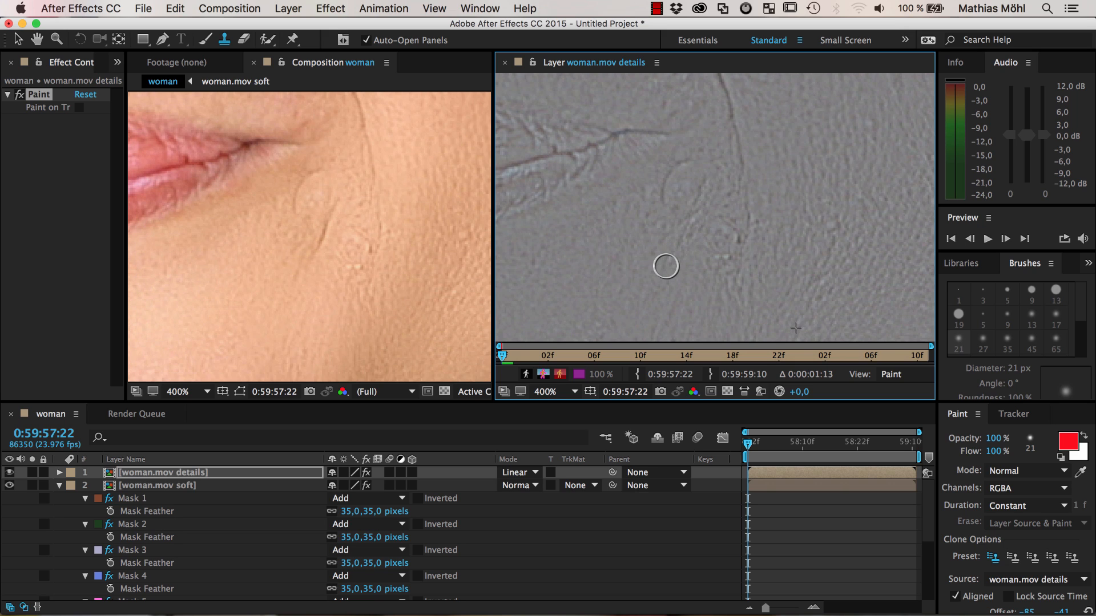
pyautogui.moveTo(690, 162); pyautogui.dragTo(662, 210)
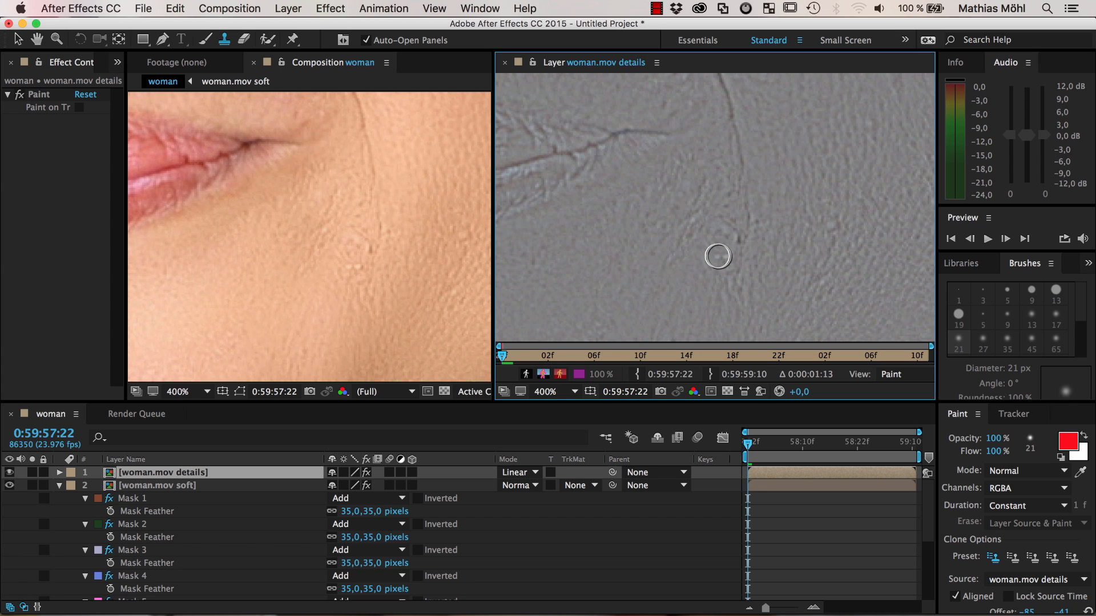
pyautogui.moveTo(722, 255); pyautogui.dragTo(735, 234)
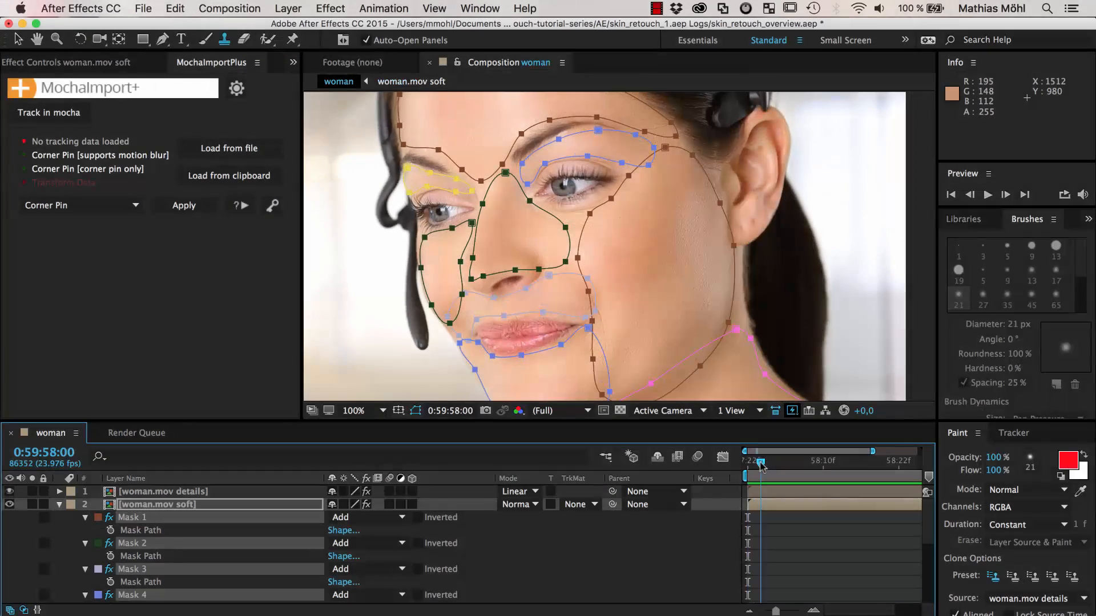
# - Scrub the footage to watch the head move, then return the playhead to the first frame
pyautogui.moveTo(803, 462)
pyautogui.mouseDown()
pyautogui.moveTo(873, 480)
pyautogui.moveTo(748, 466)
pyautogui.mouseUp()
pyautogui.click(111, 267)
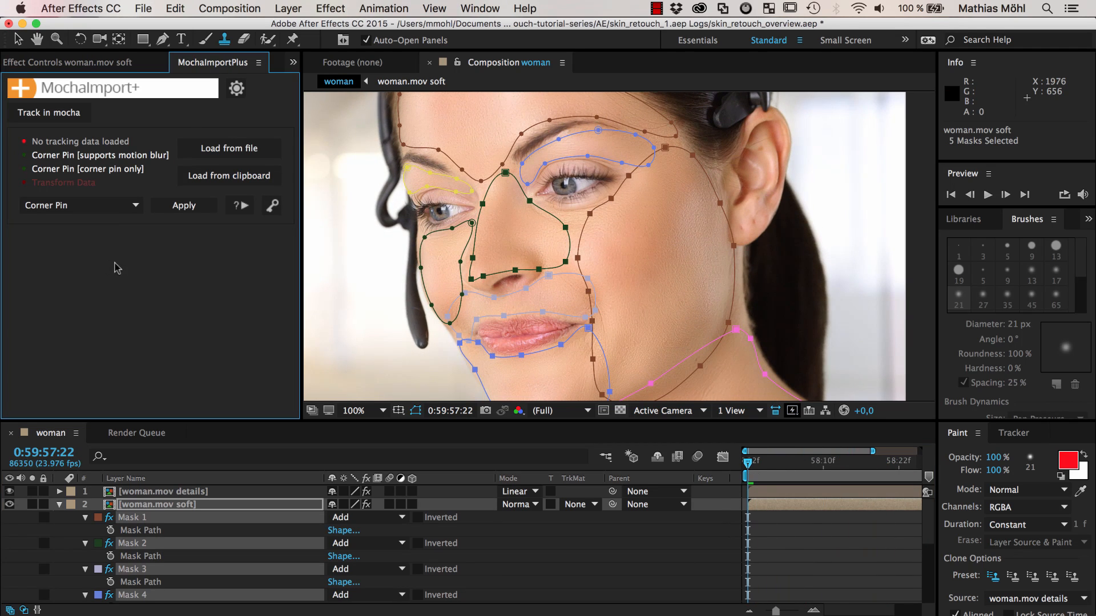